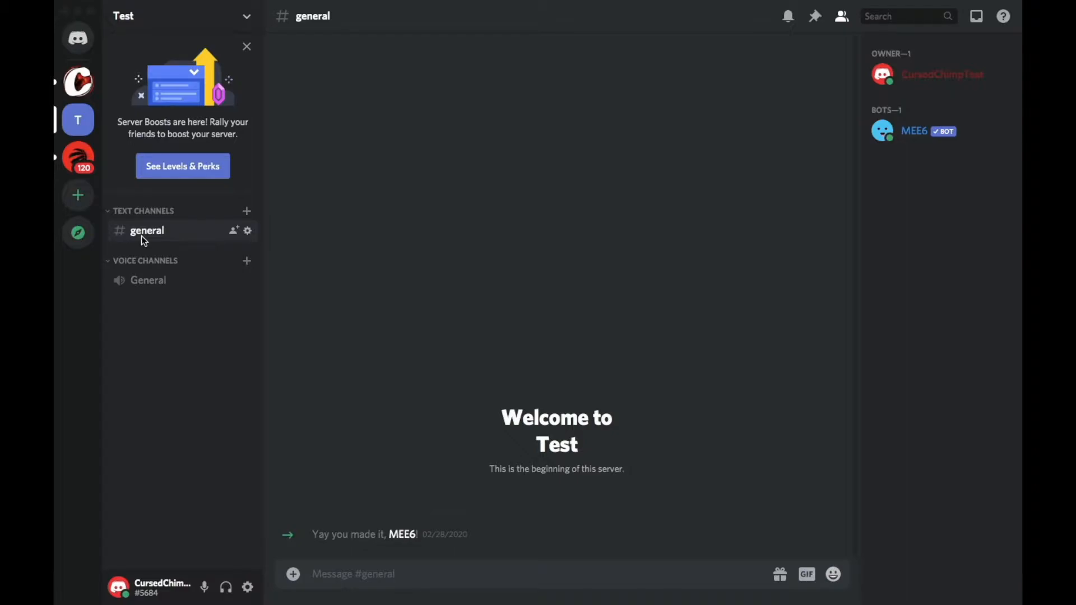
- Create a text channel named memes in the Text Channels category
click(248, 214)
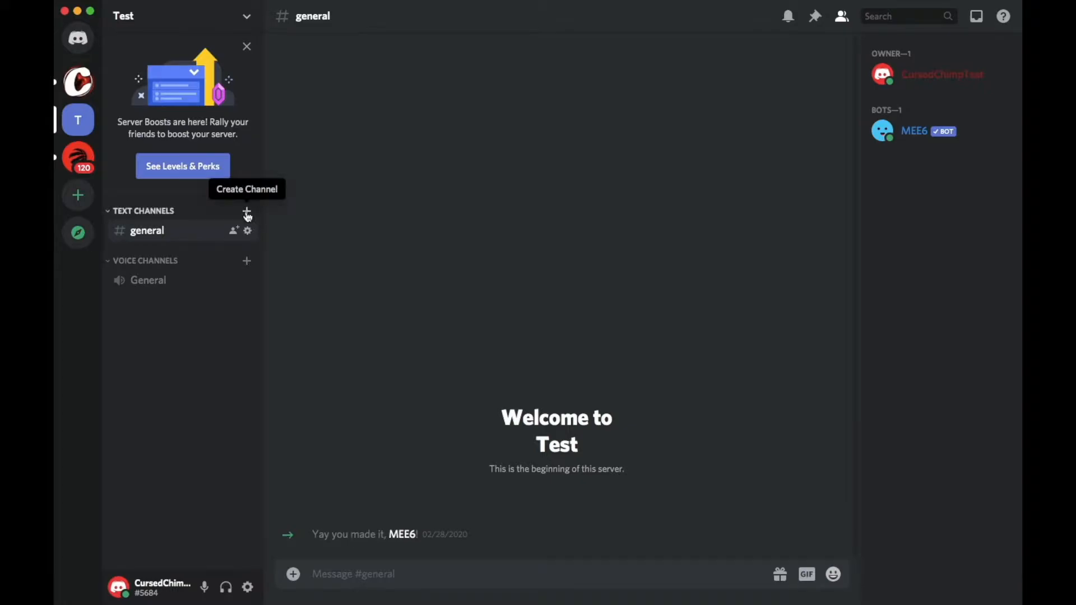
click(247, 212)
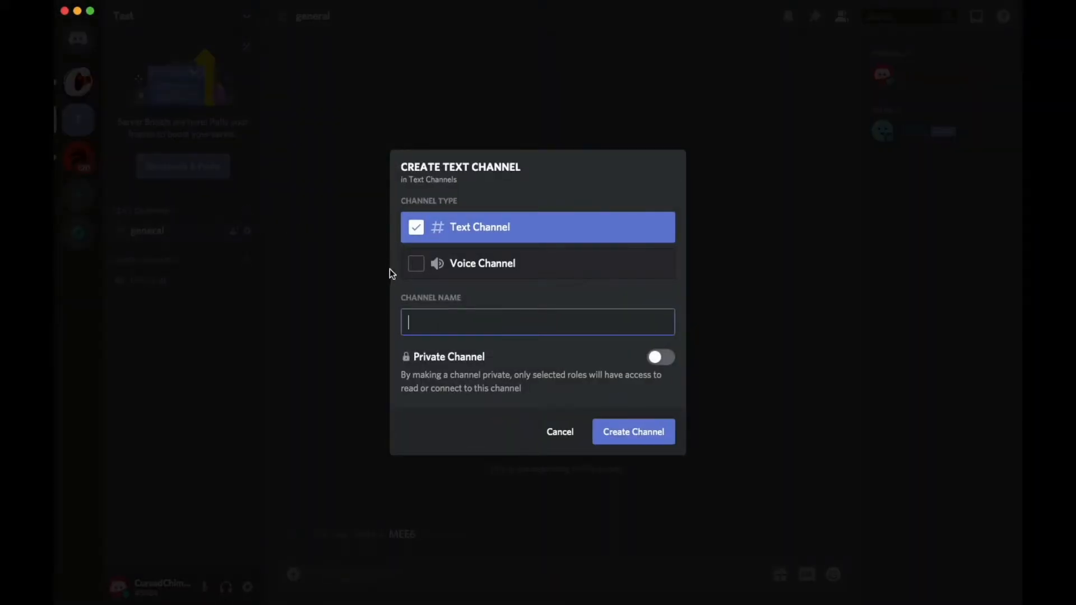
text(memes)
click(630, 435)
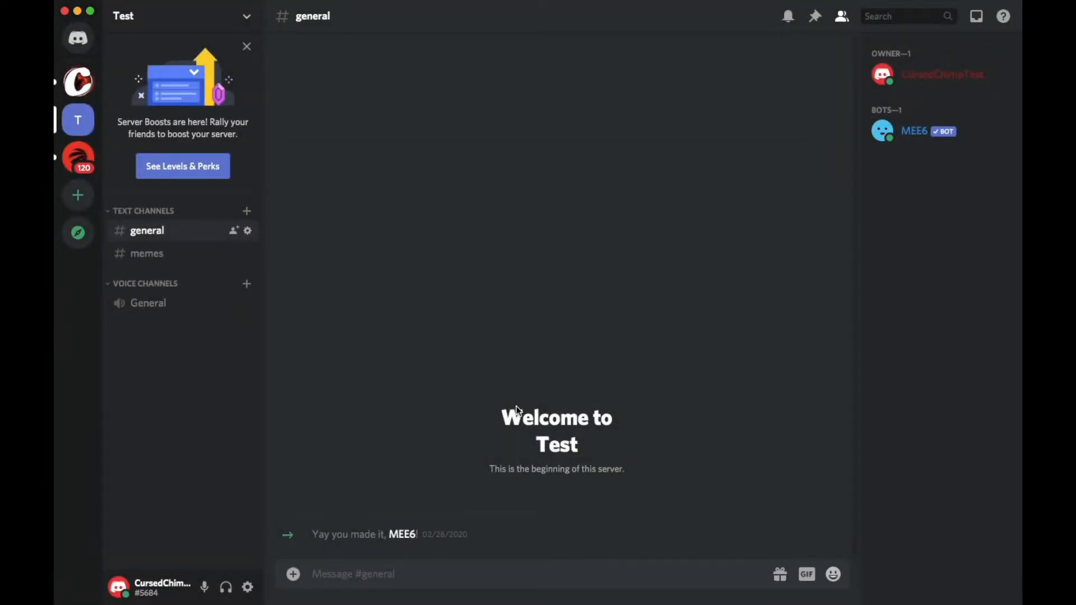
click(184, 253)
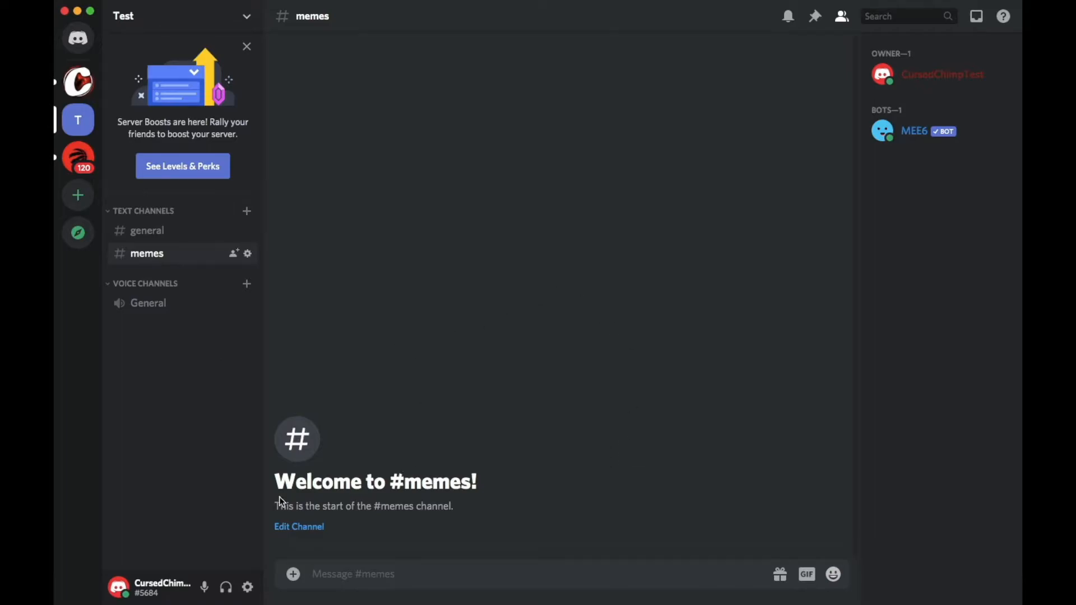
click(298, 527)
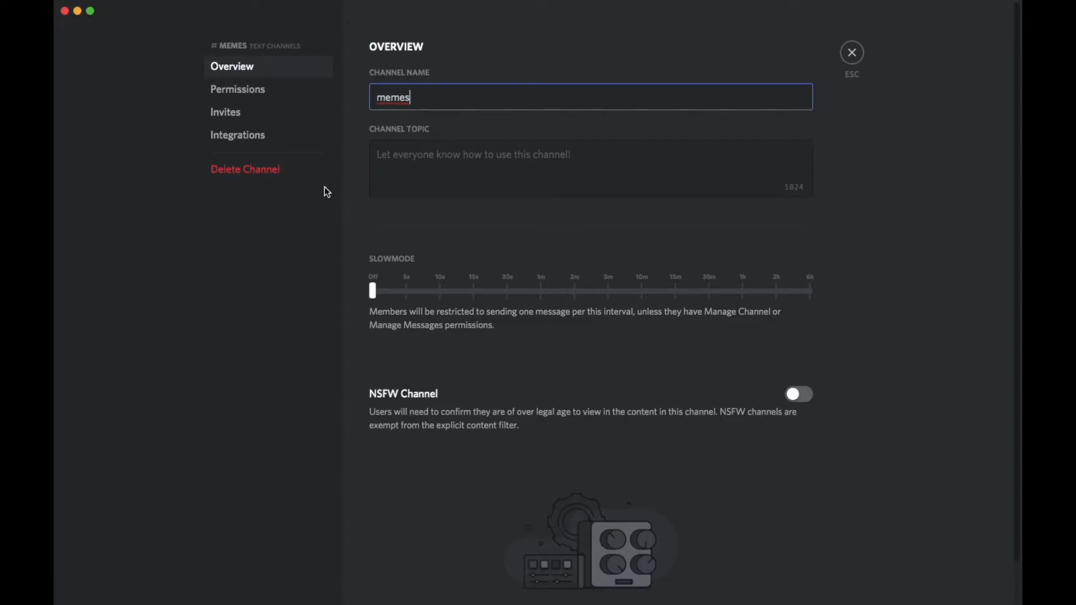
click(291, 89)
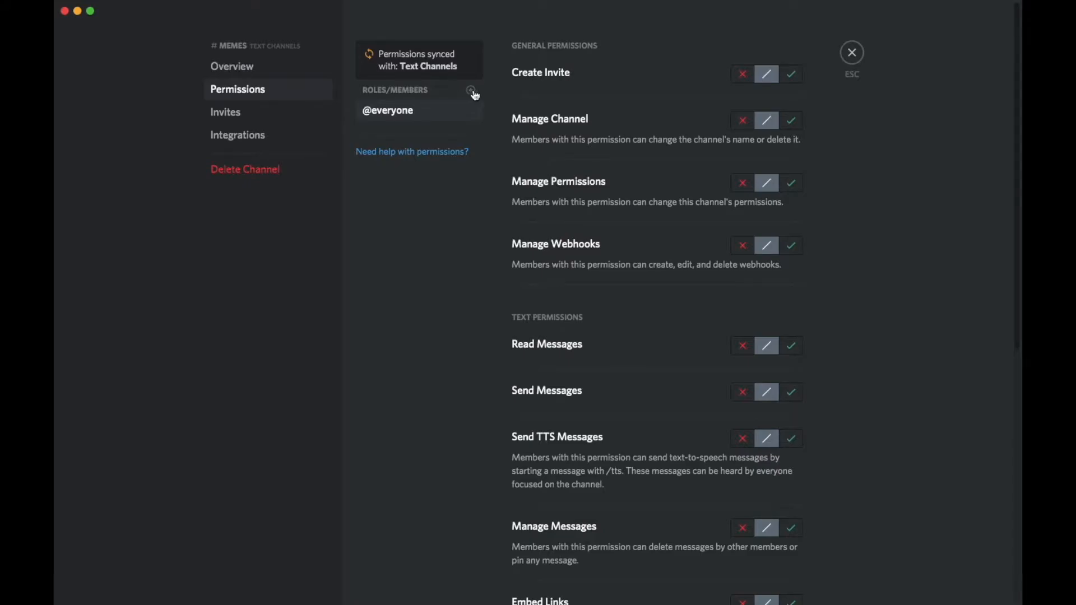
click(852, 53)
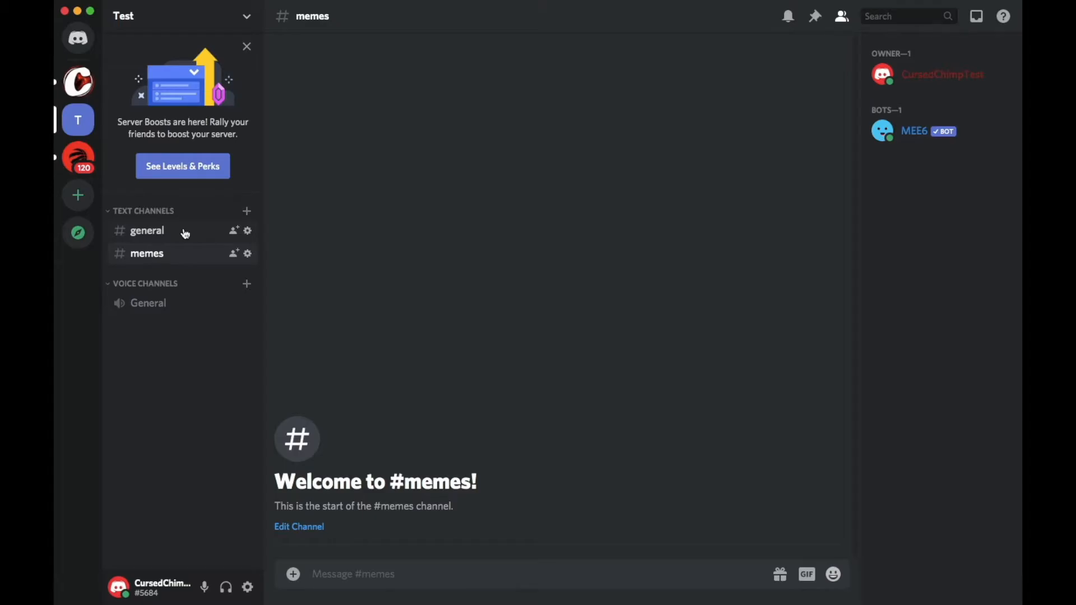
- Create a text channel named food in the Text Channels category
click(248, 212)
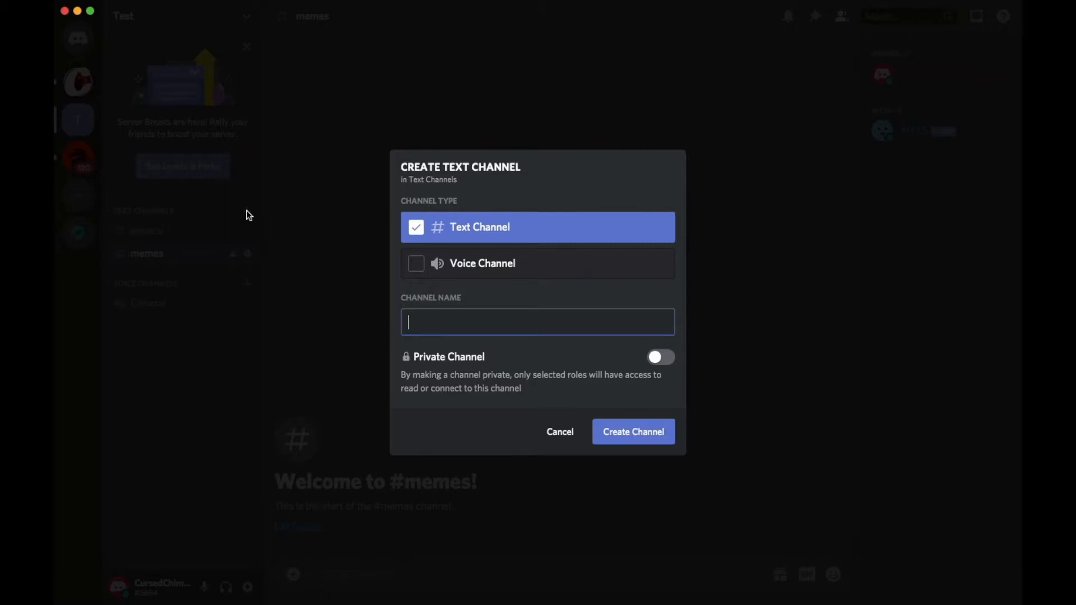
text(food)
key(Return)
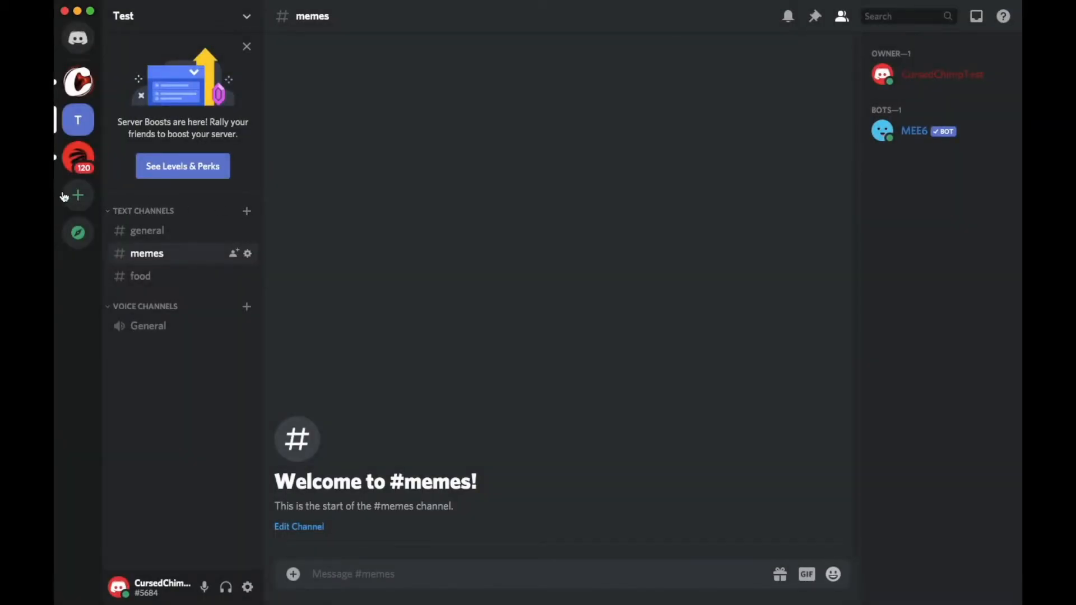
- View the food and memes channels, and move memes below food and back up again
click(147, 275)
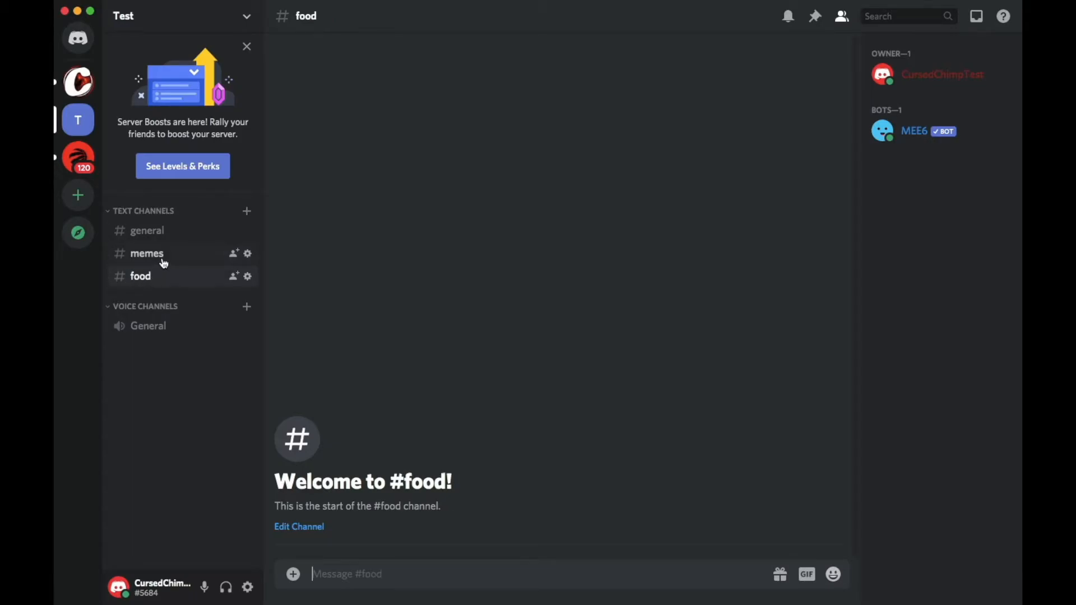
click(164, 257)
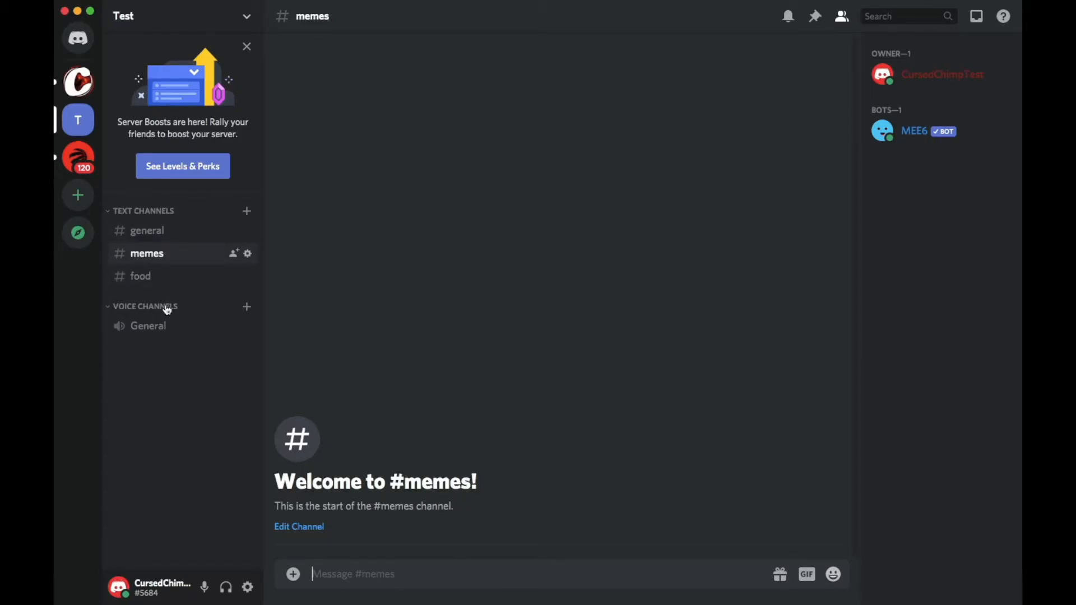
drag(176, 255, 179, 286)
drag(175, 283, 174, 252)
- Create a text channel named gaming-chat in the Voice Channels category
click(247, 307)
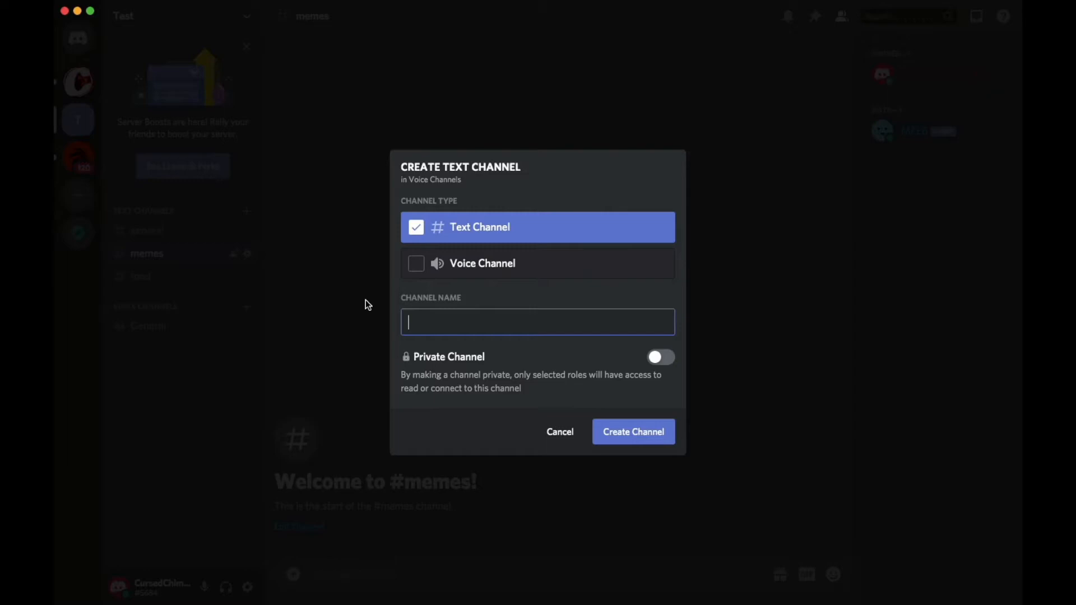
text(gaming-c)
key(BackSpace)
text(chat)
click(651, 435)
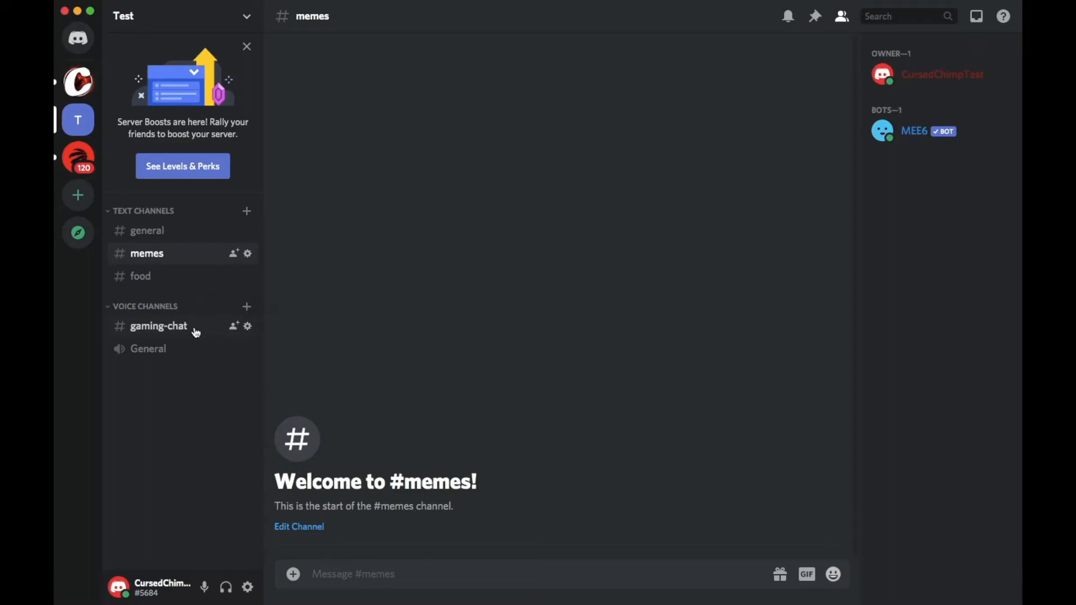
- Delete the gaming-chat text channel from the Voice Channels category
click(249, 326)
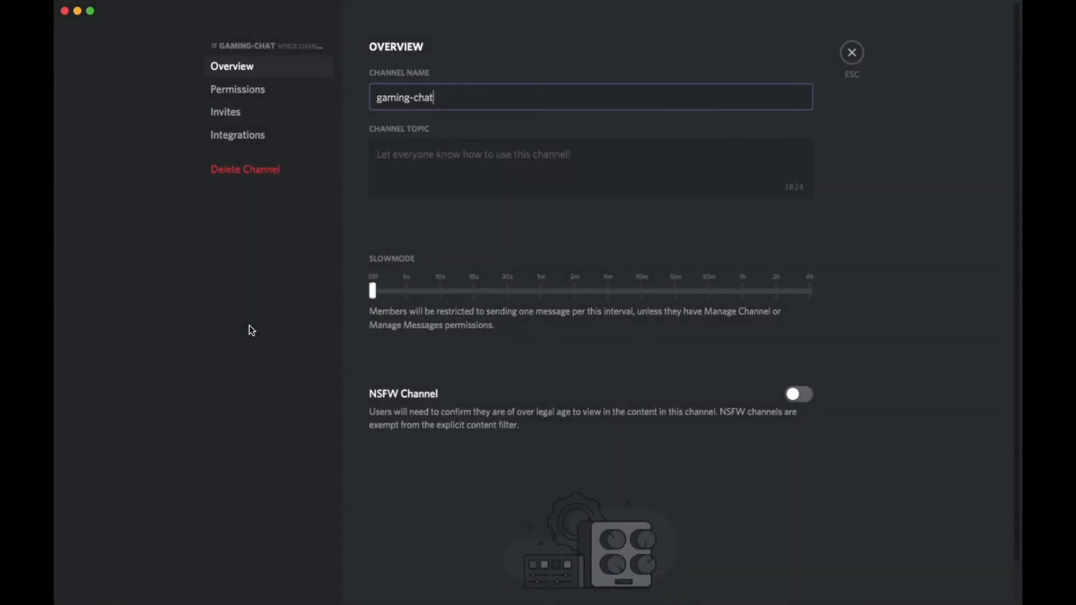
click(251, 171)
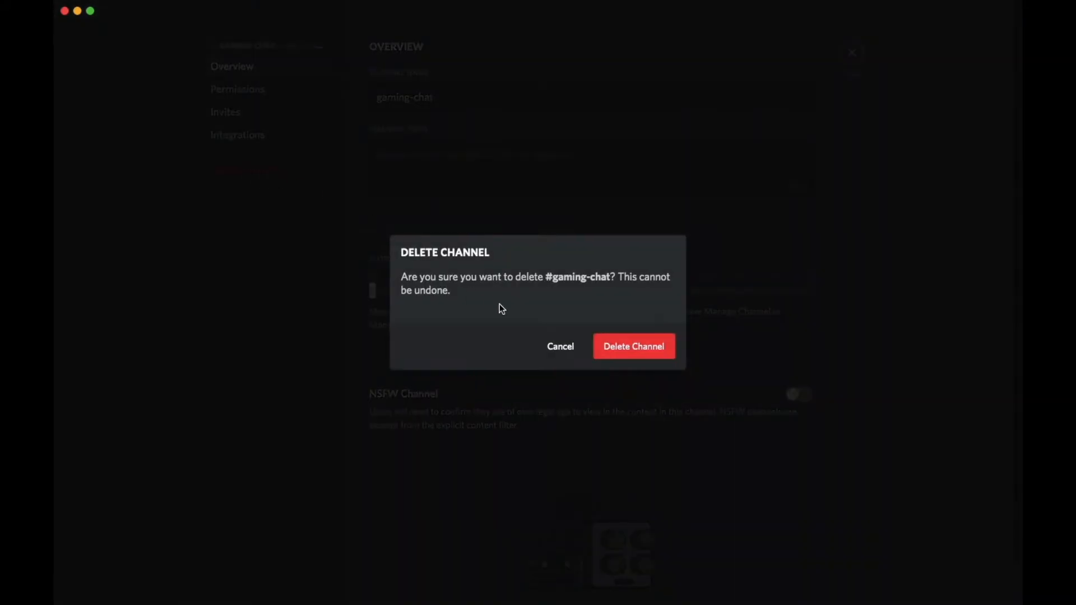
click(608, 348)
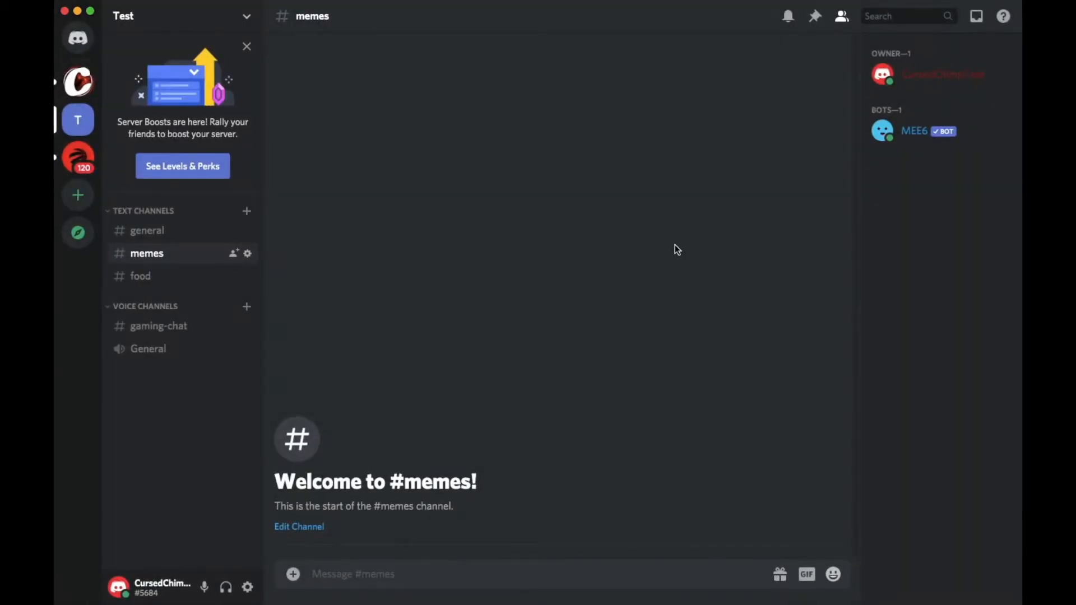
- Create a channel of the voice type named gaming chat in the Voice Channels category
click(248, 309)
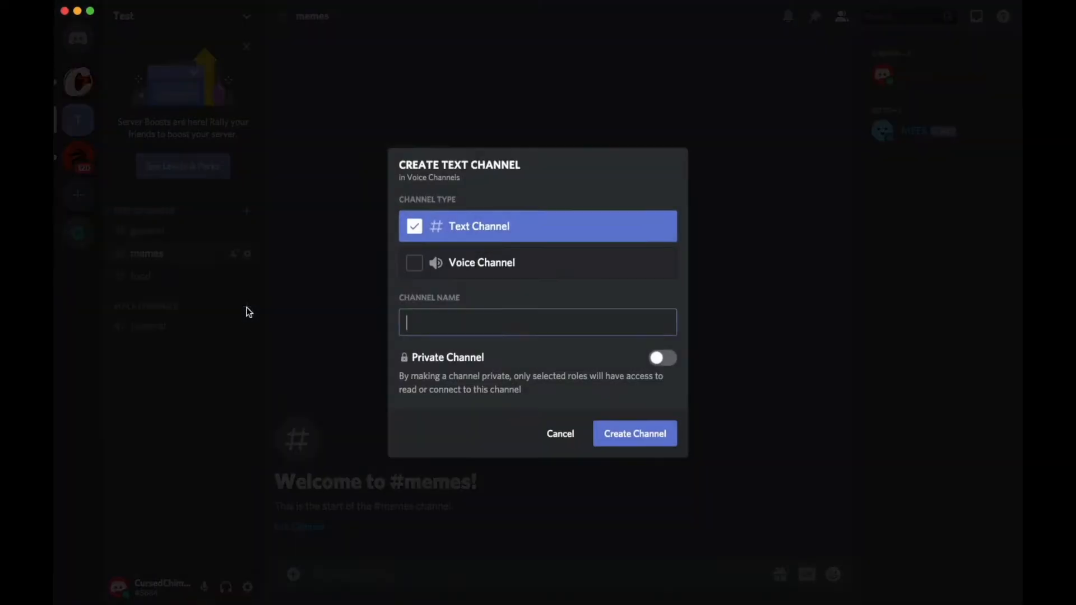
click(416, 265)
click(429, 322)
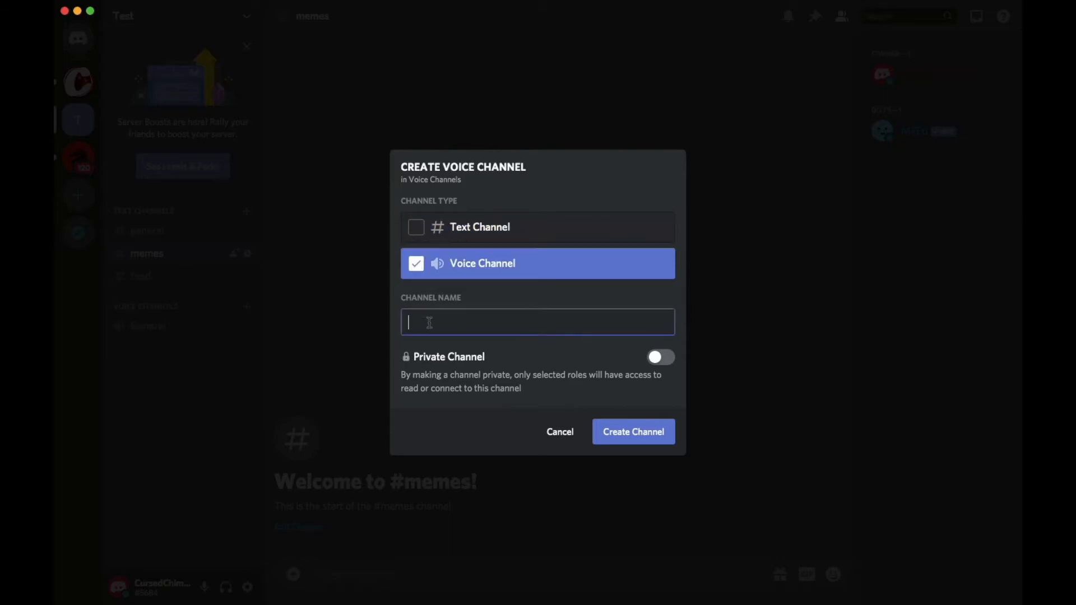
text(gaming chat)
key(Return)
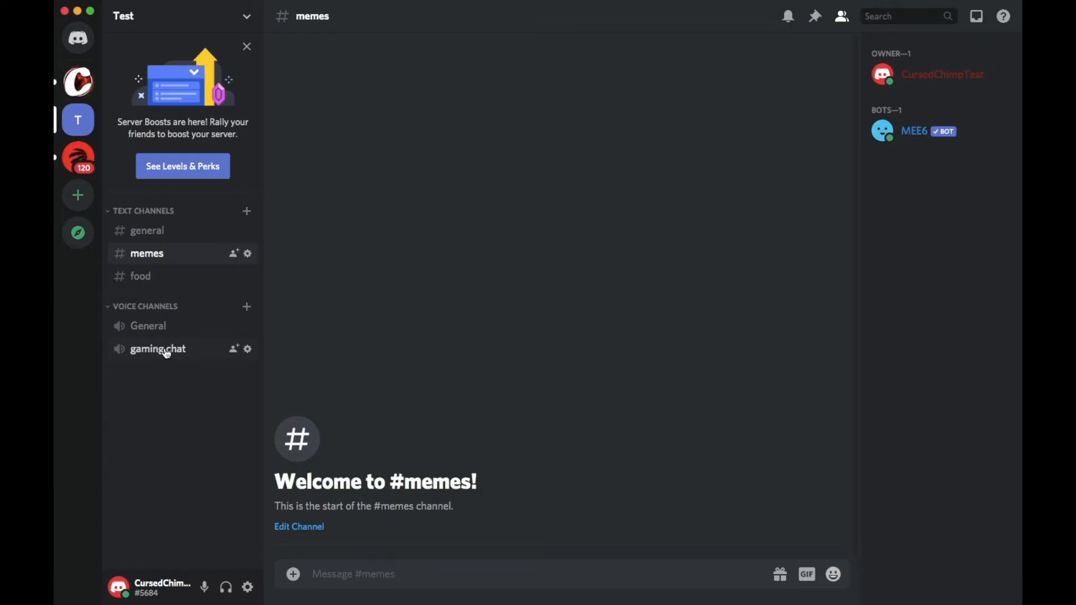
- Create a text channel named food in the Voice Channels category
click(243, 303)
text(food)
key(Return)
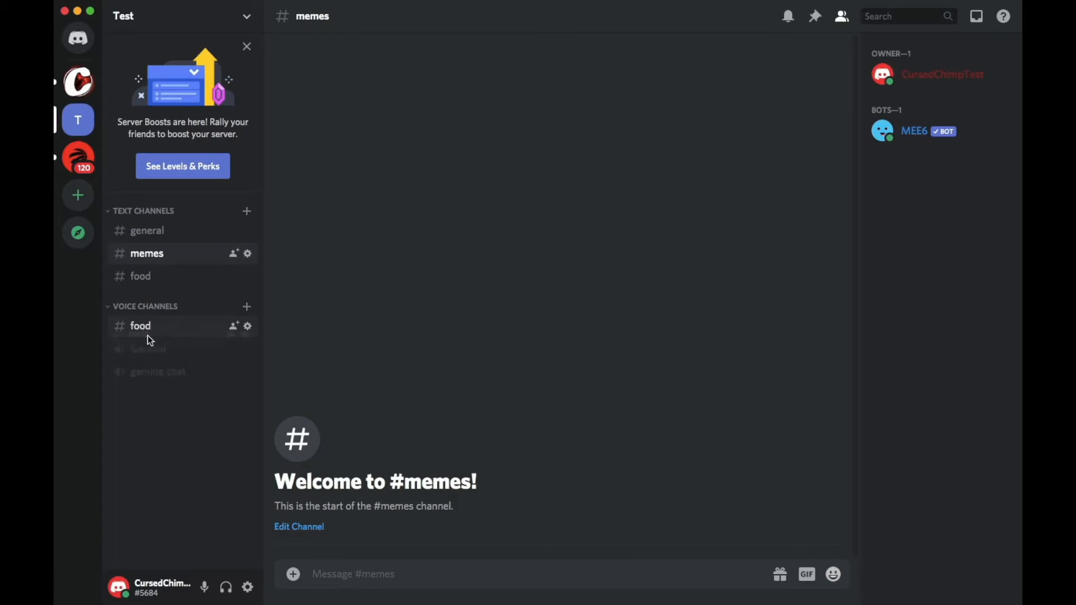
mouse_move(147, 335)
mouse_down()
mouse_move(147, 385)
mouse_move(152, 274)
mouse_move(157, 325)
mouse_up()
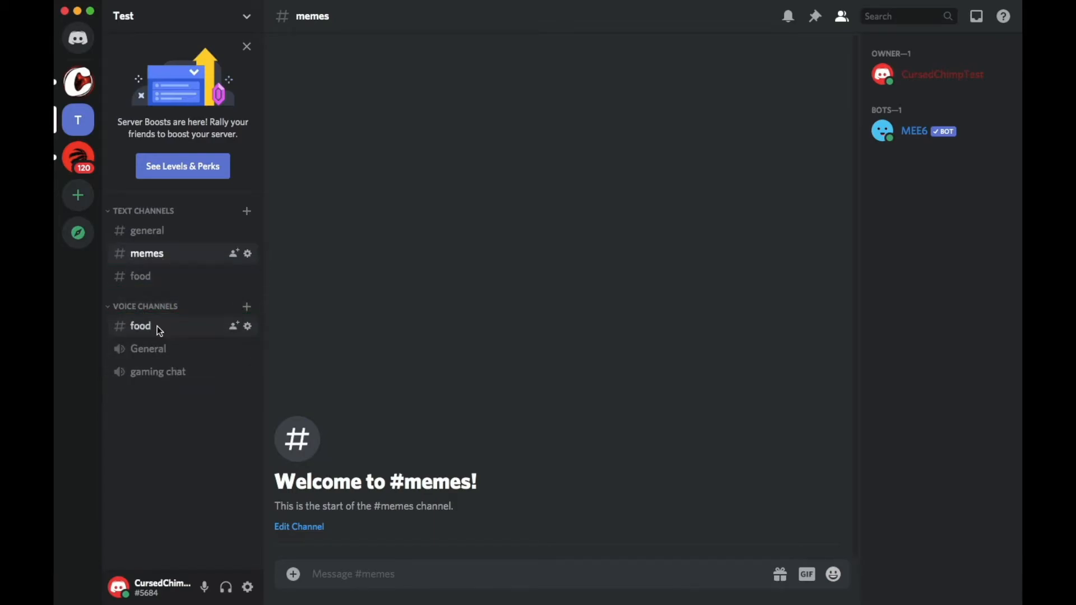
- Delete the food text channel from the Voice Channels category
click(247, 327)
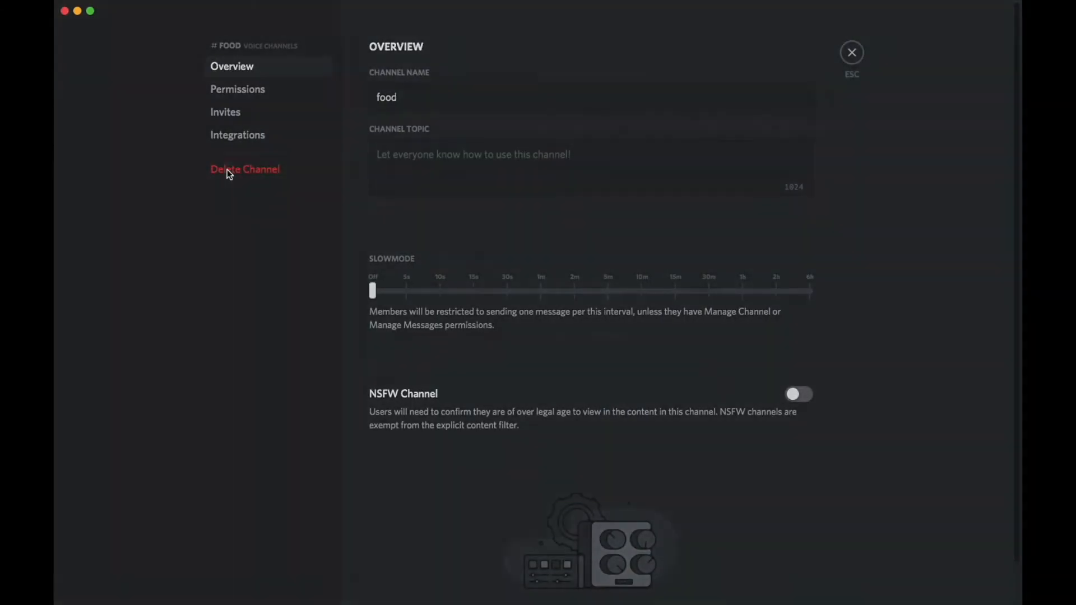
click(229, 171)
click(628, 351)
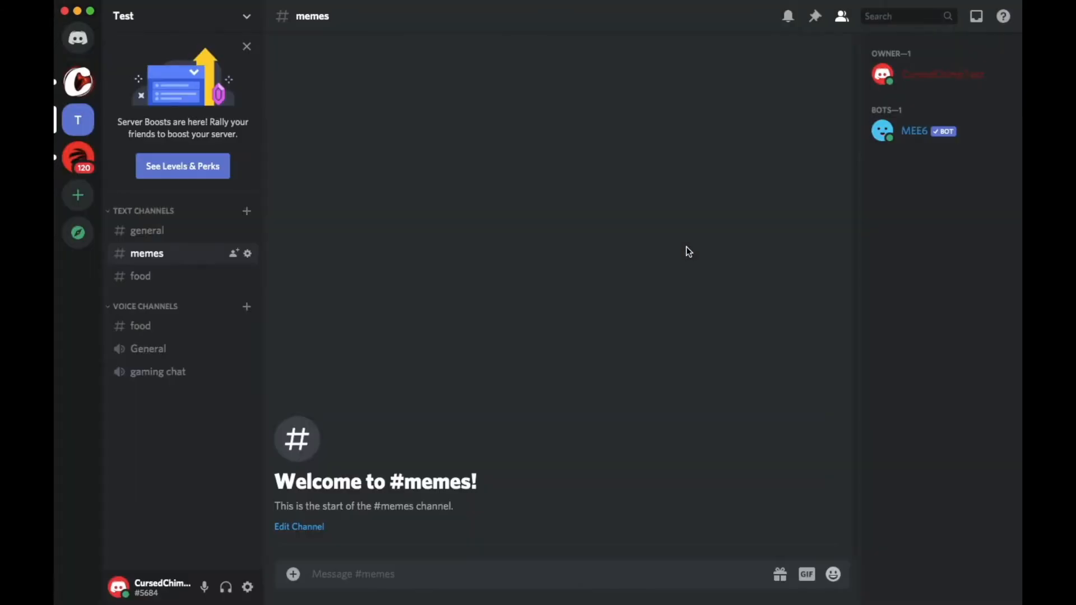
- Create a channel of the voice type named food in the Voice Channels category
click(247, 305)
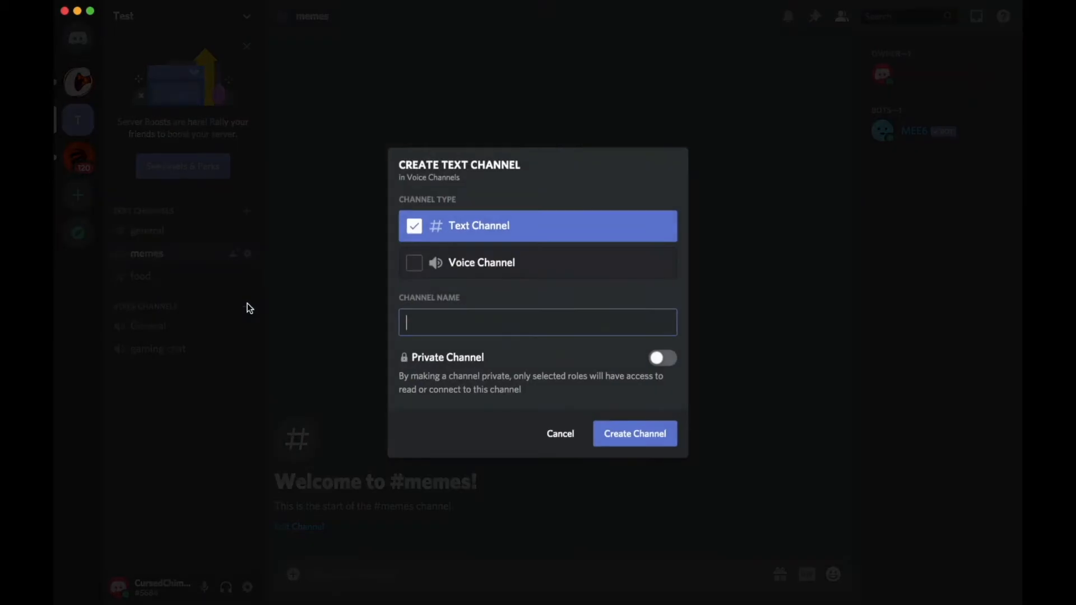
text(food)
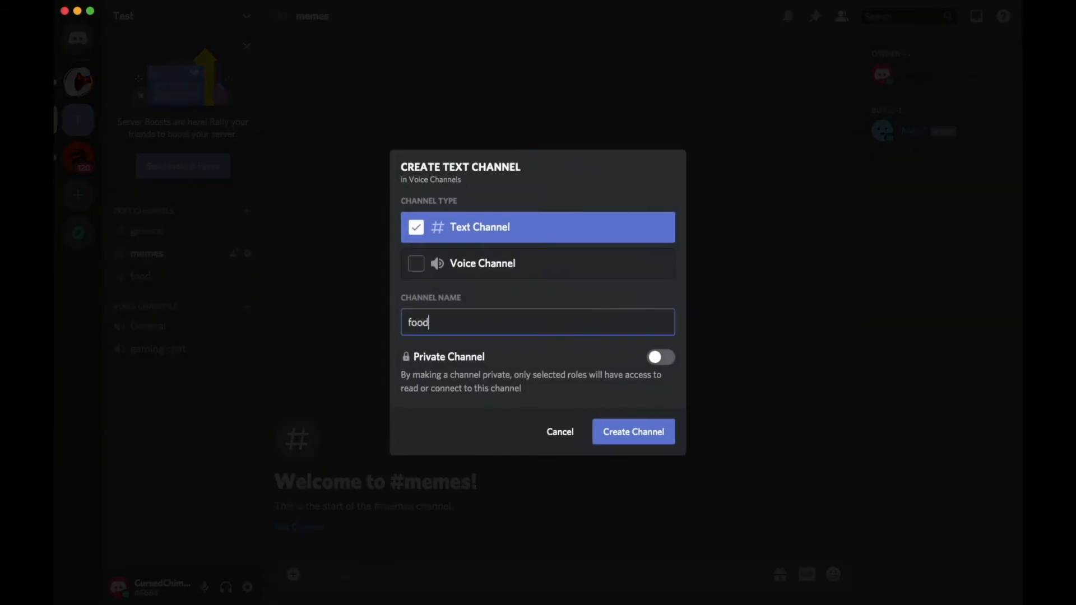
click(420, 264)
click(653, 440)
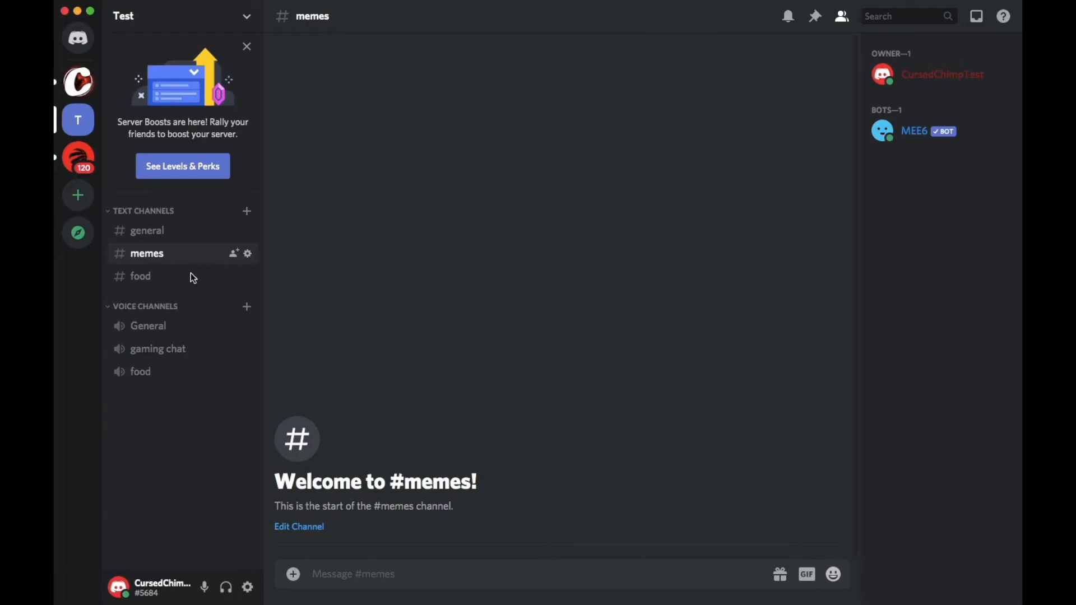
- Create a text channel named rules and move it above general in the Text Channels category
click(247, 211)
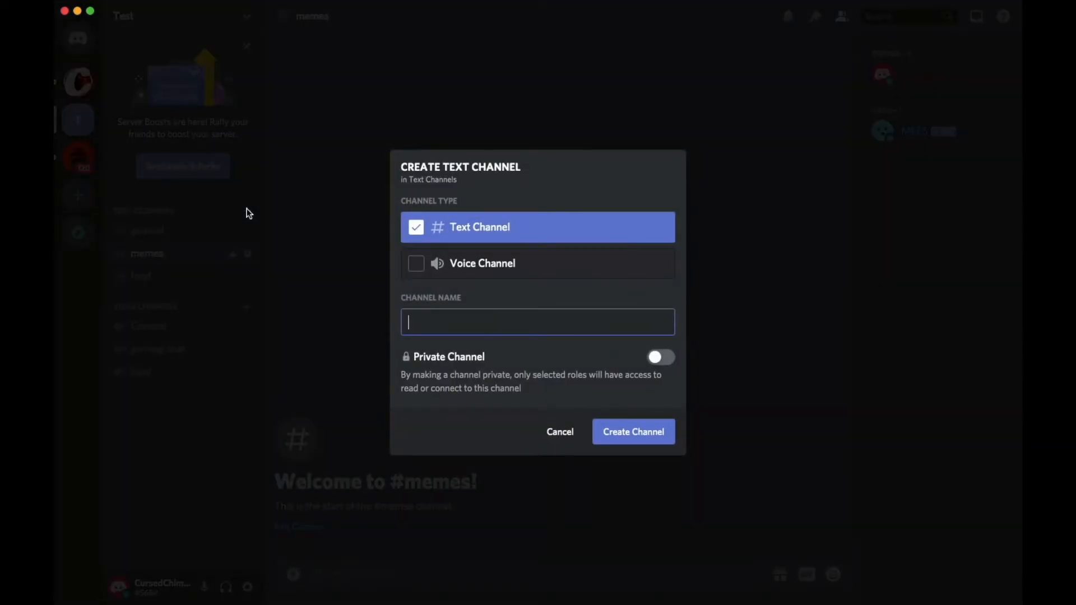
text(rules)
key(Return)
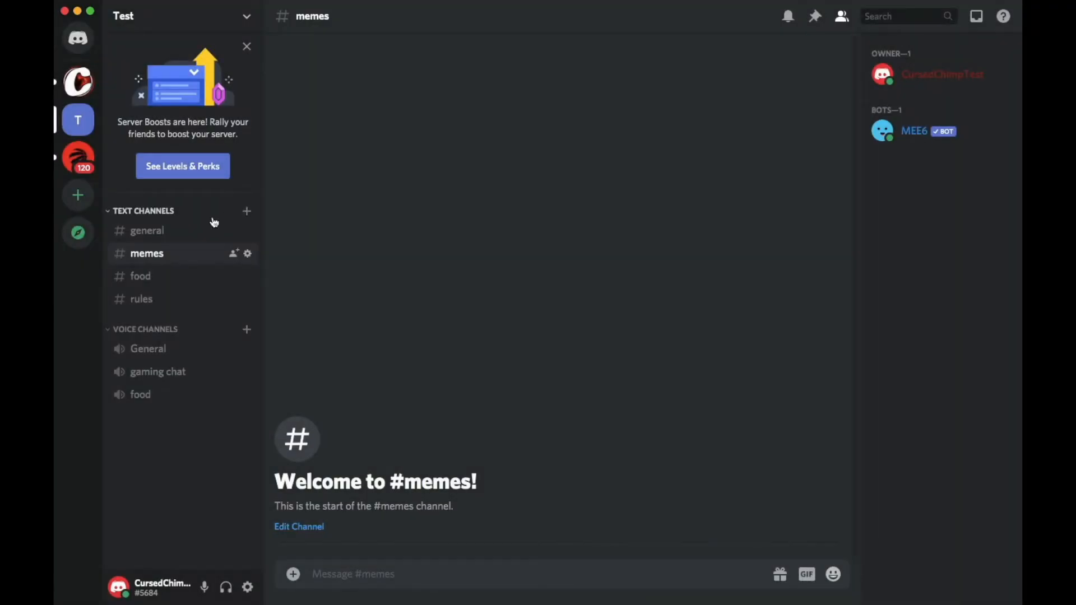
drag(157, 303, 161, 234)
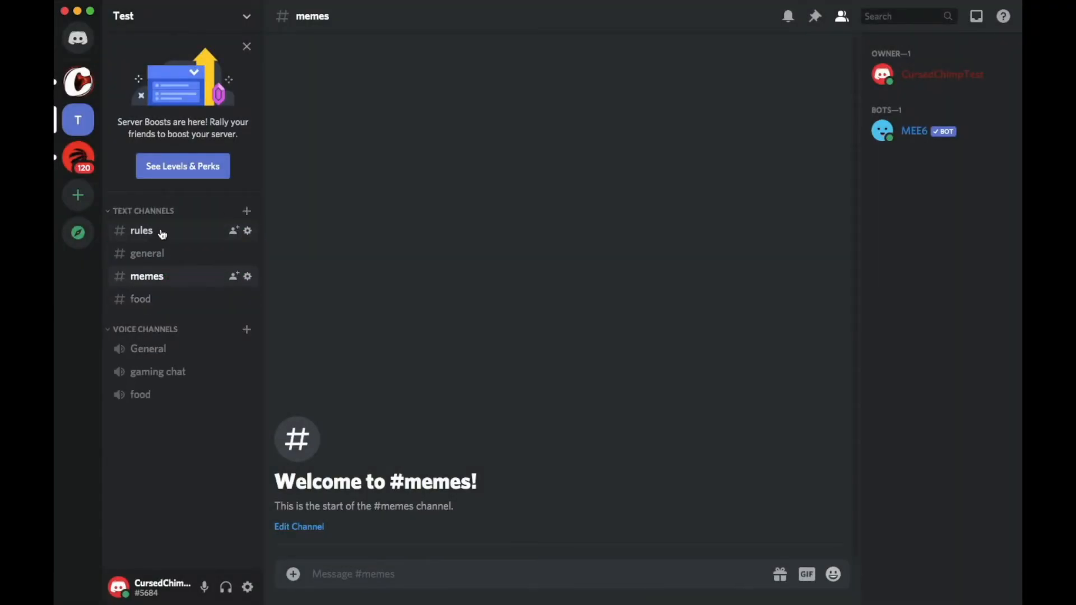
- Post the message "No Political Talk" in the rules channel
click(160, 232)
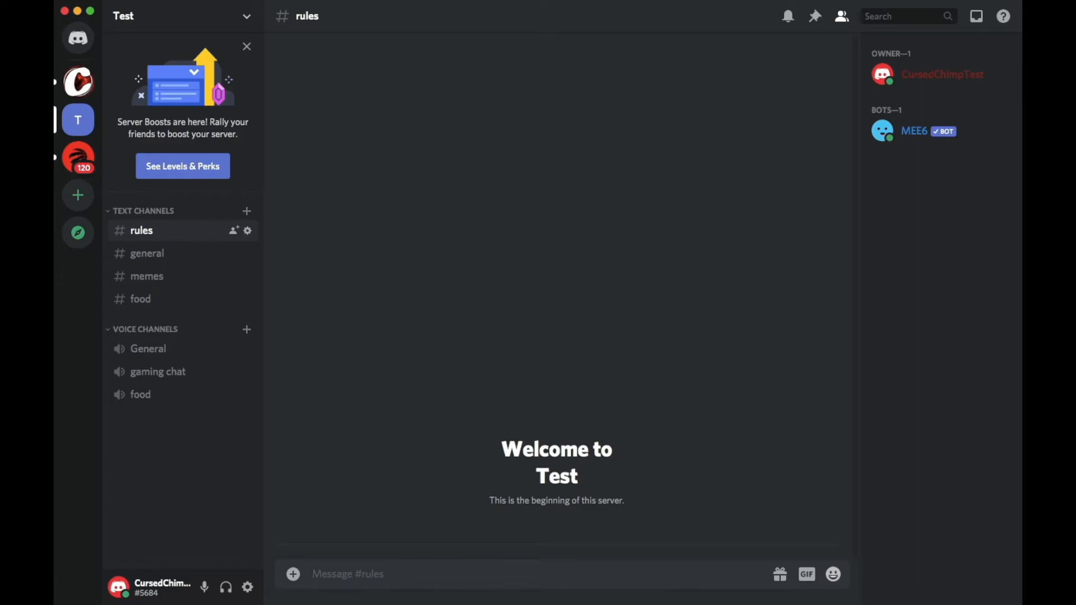
text(No Political Talk)
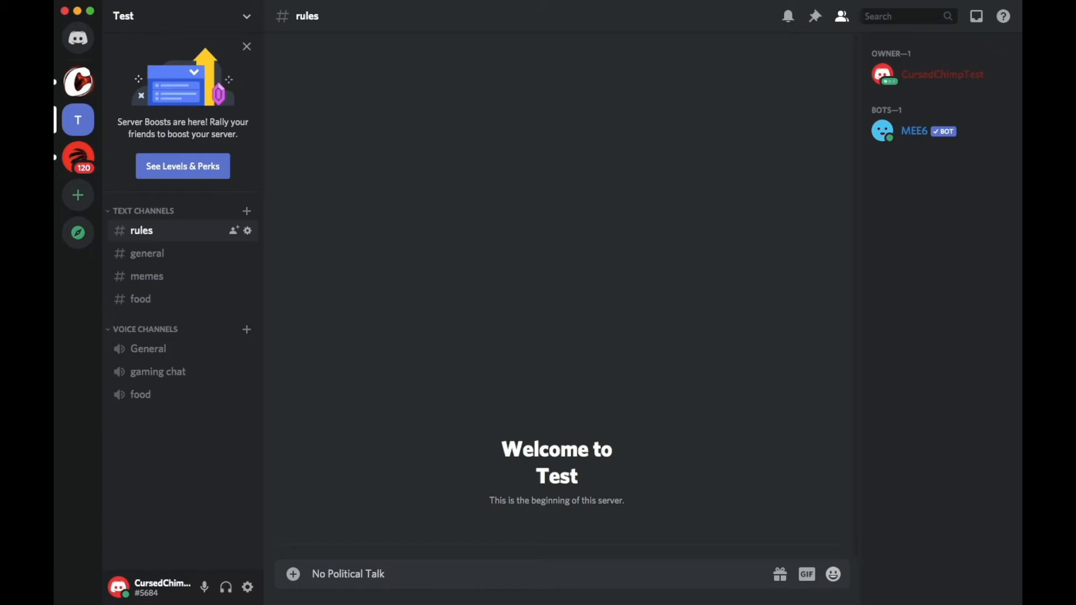
key(shift+Return)
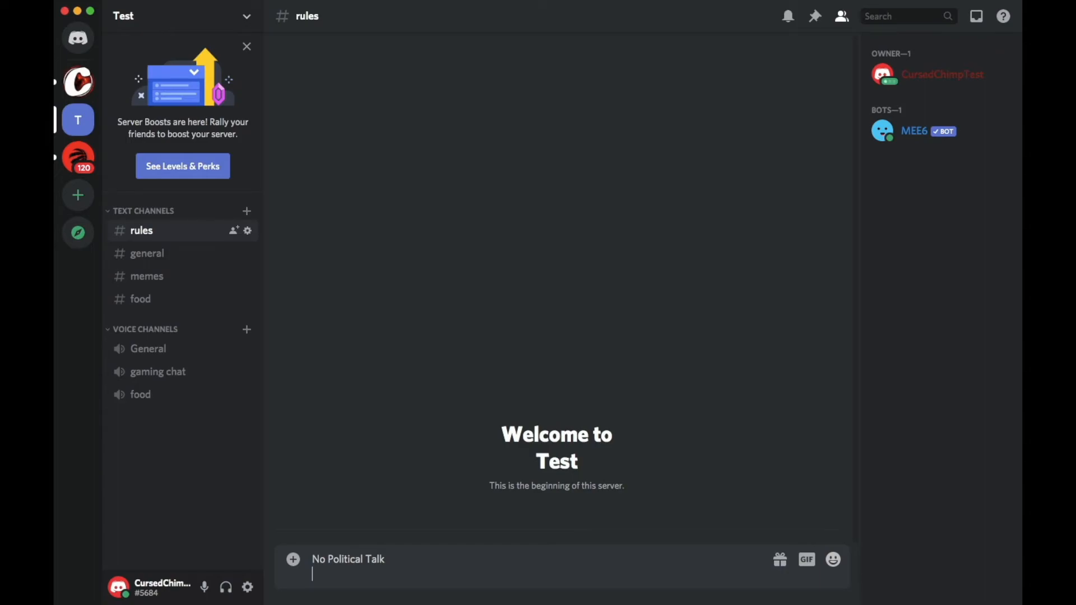
key(Return)
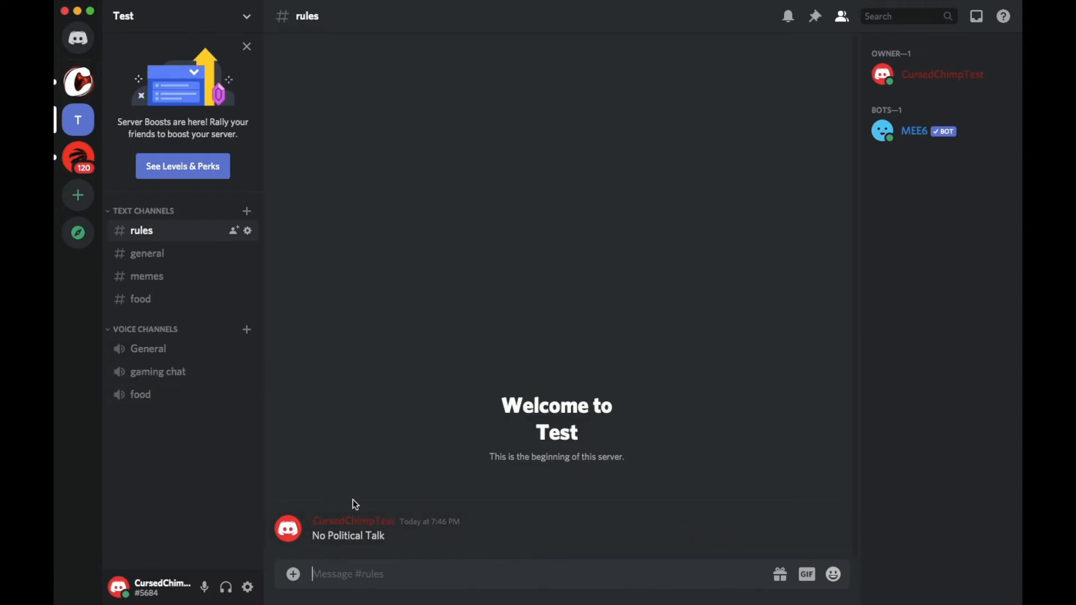
click(248, 232)
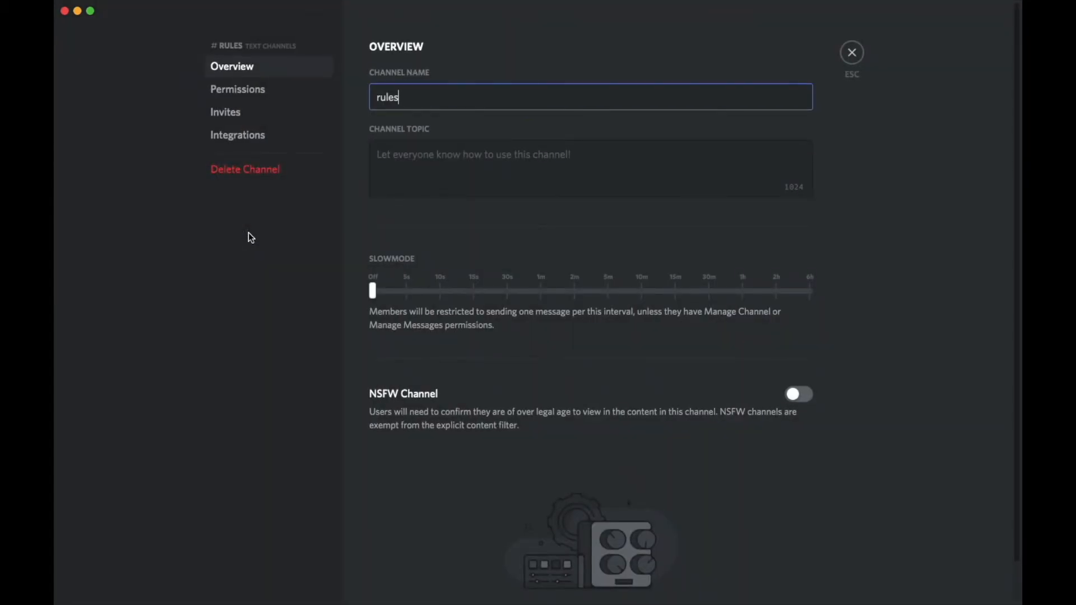
click(289, 89)
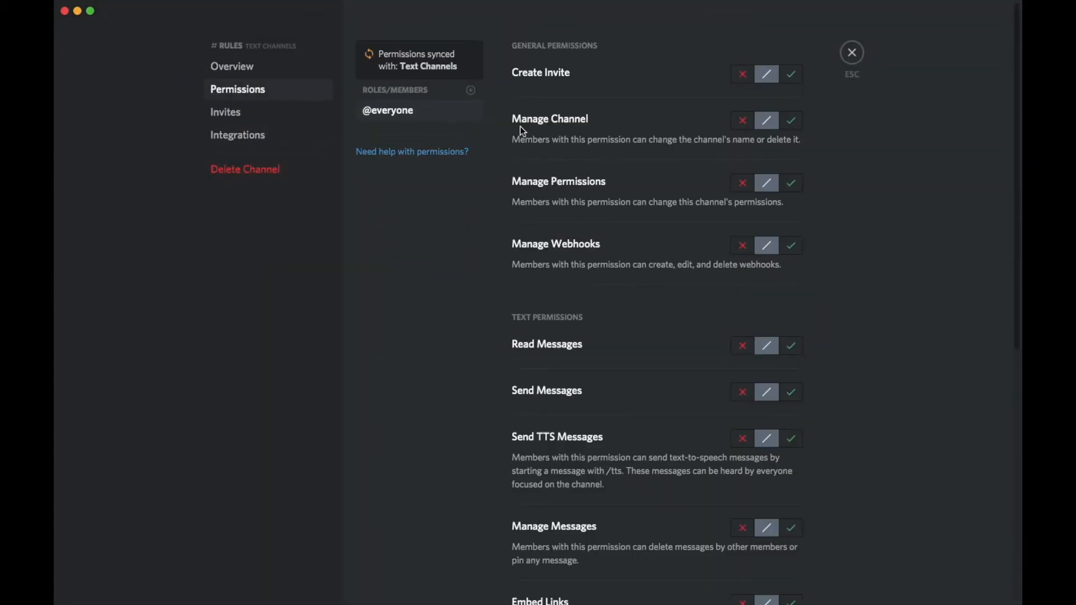
click(747, 78)
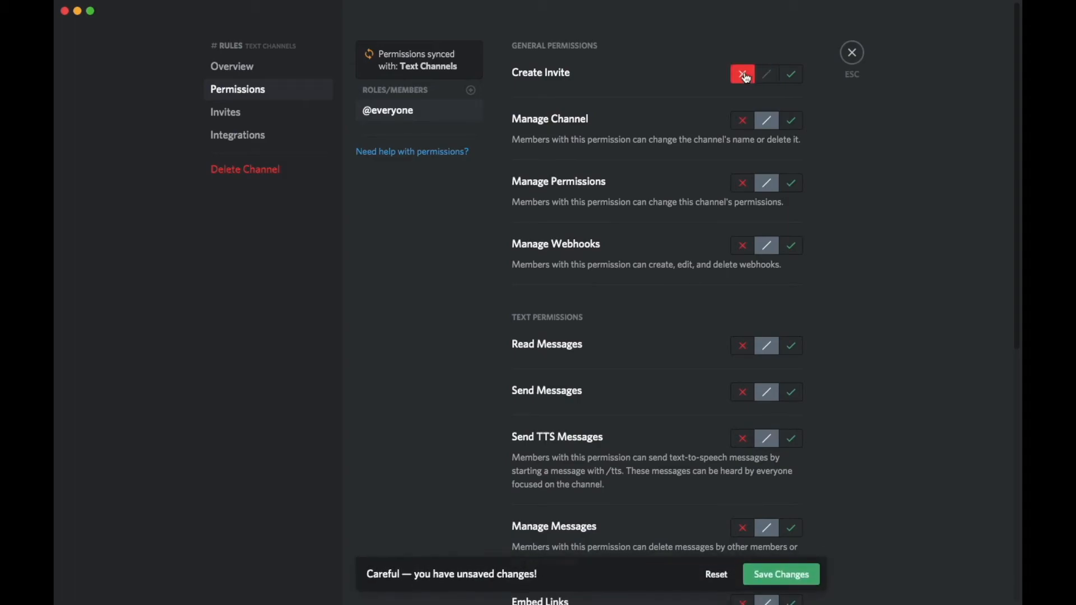
click(767, 74)
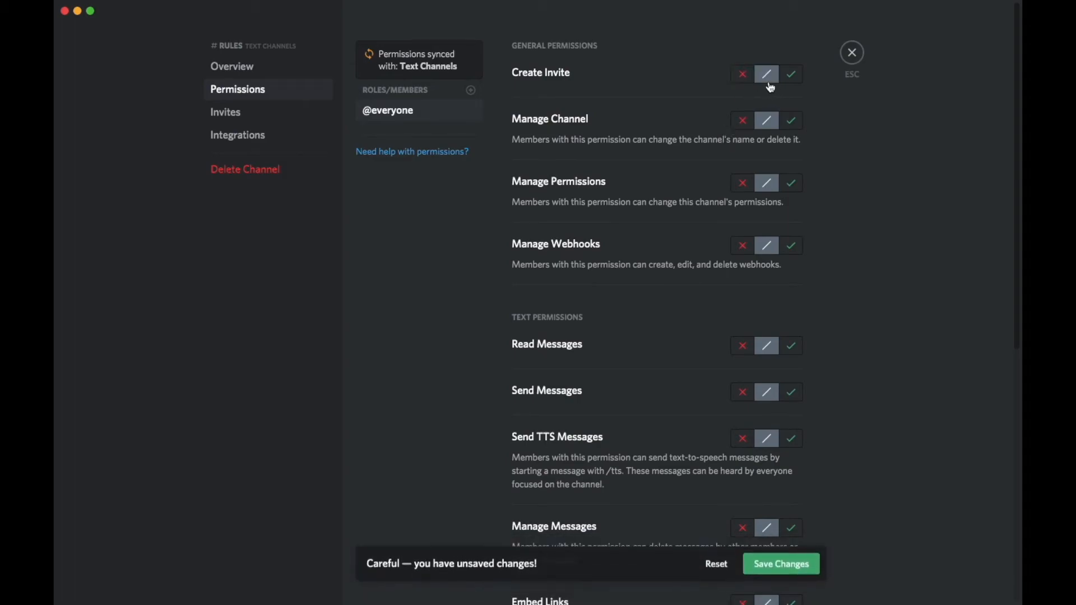
scroll(695, 216, down, 3)
scroll(698, 220, down, 5)
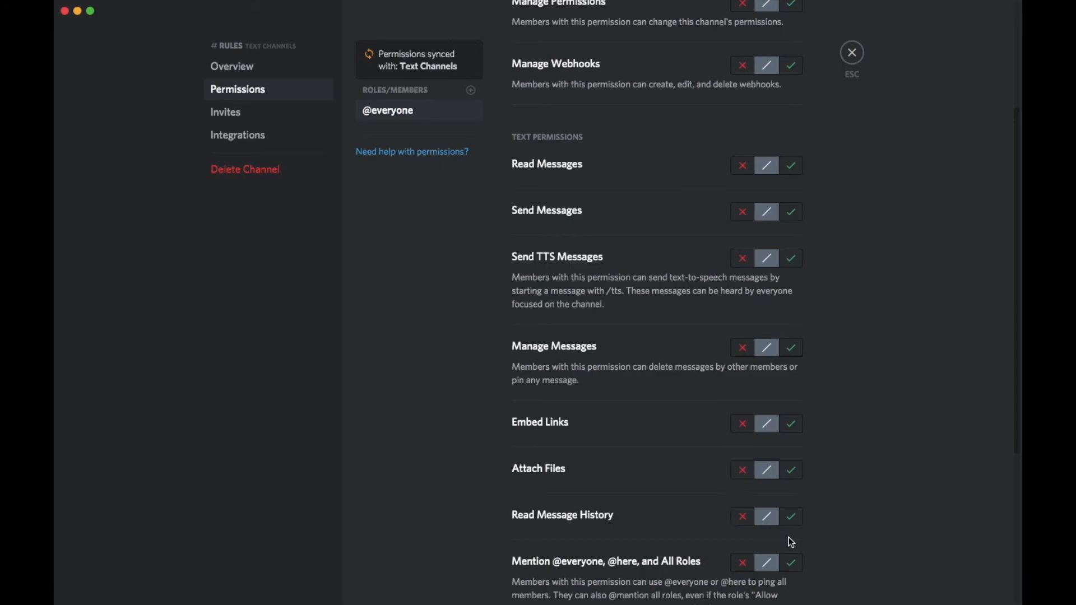
scroll(720, 419, up, 3)
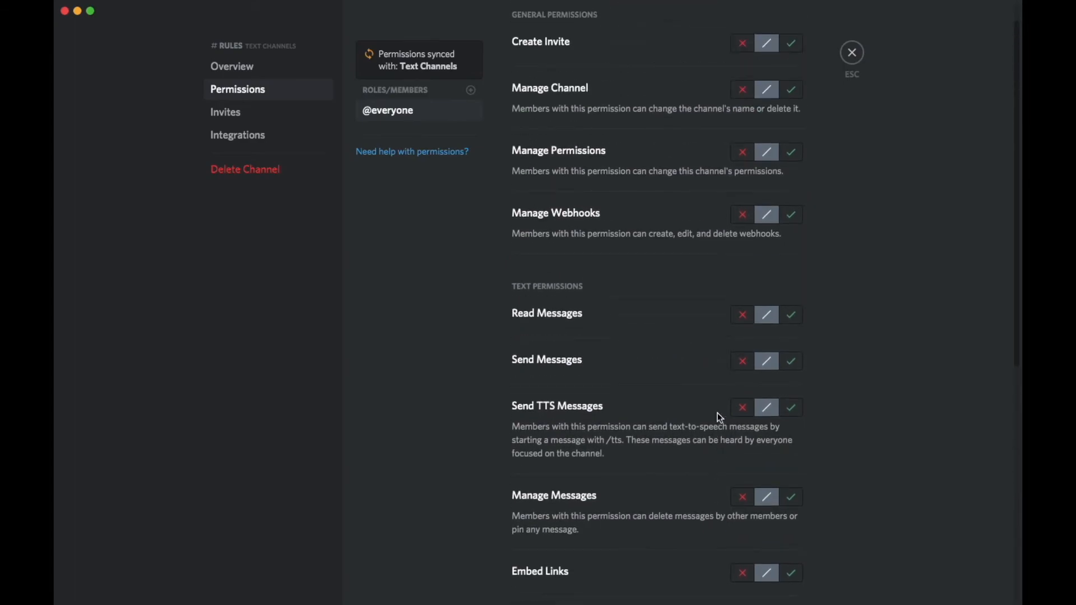
scroll(720, 419, down, 7)
scroll(720, 419, up, 8)
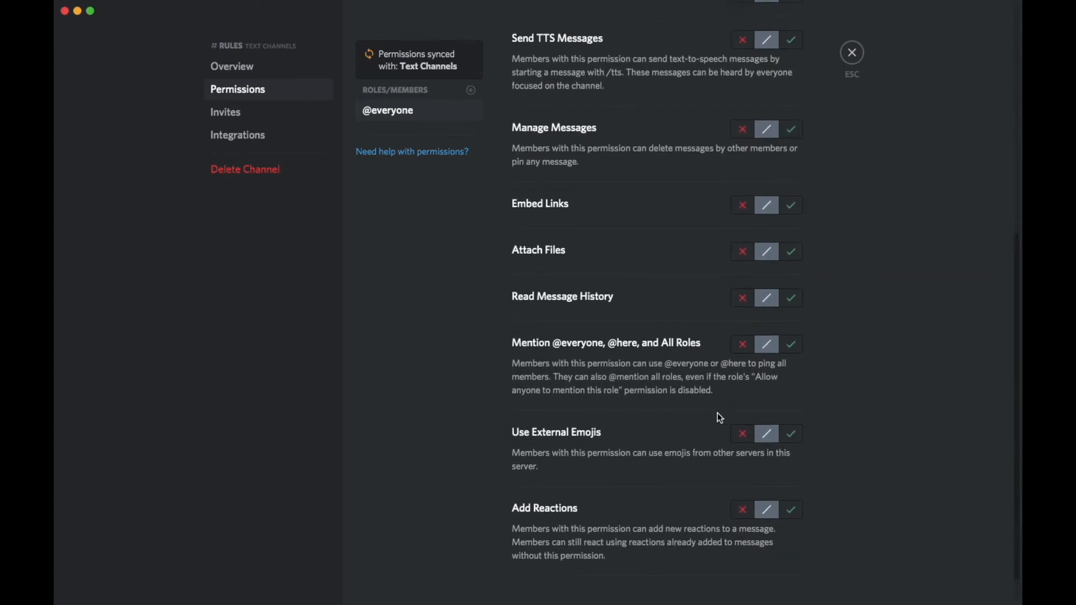
scroll(720, 419, up, 2)
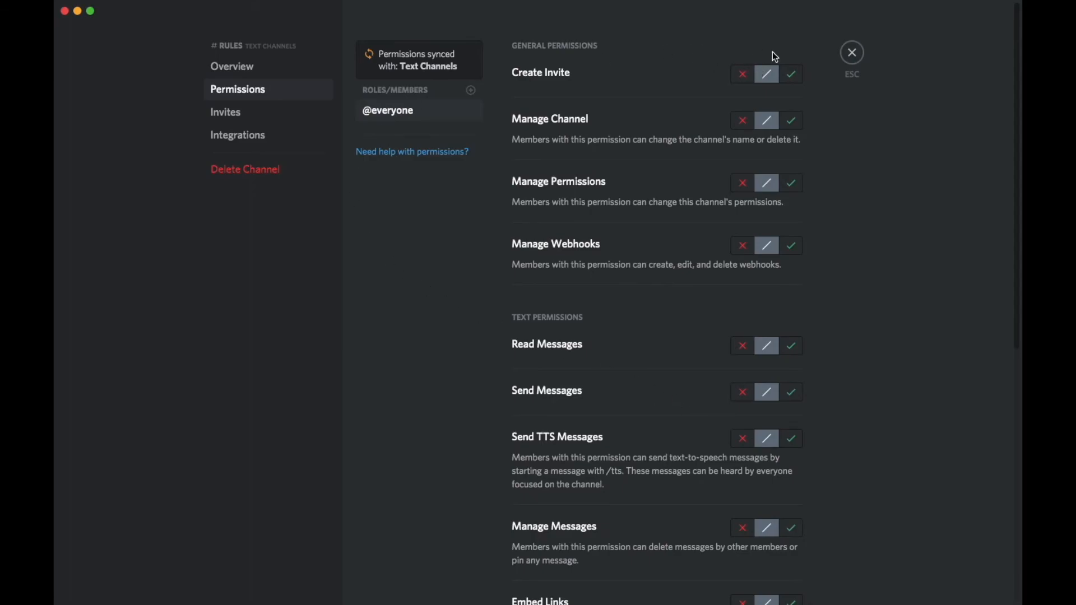
click(849, 56)
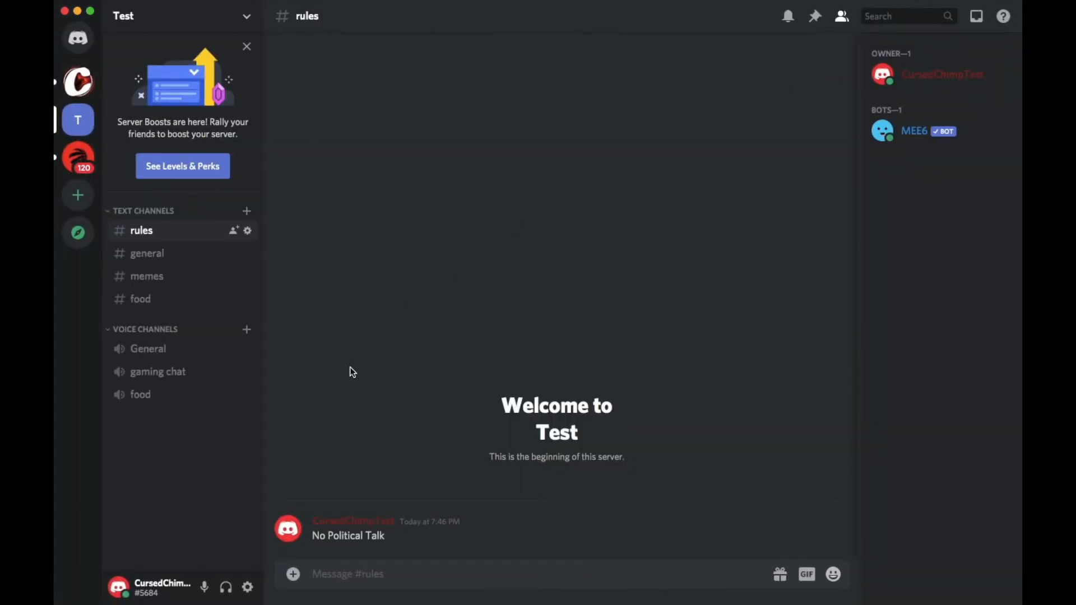